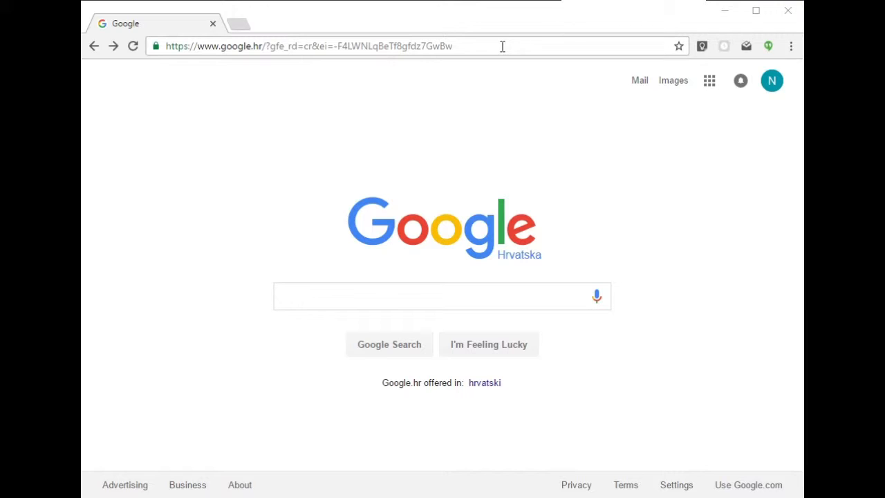
Open drive.google.com and create a new blank Google Sheets spreadsheet.
left_click(502, 45)
type("drive.goog")
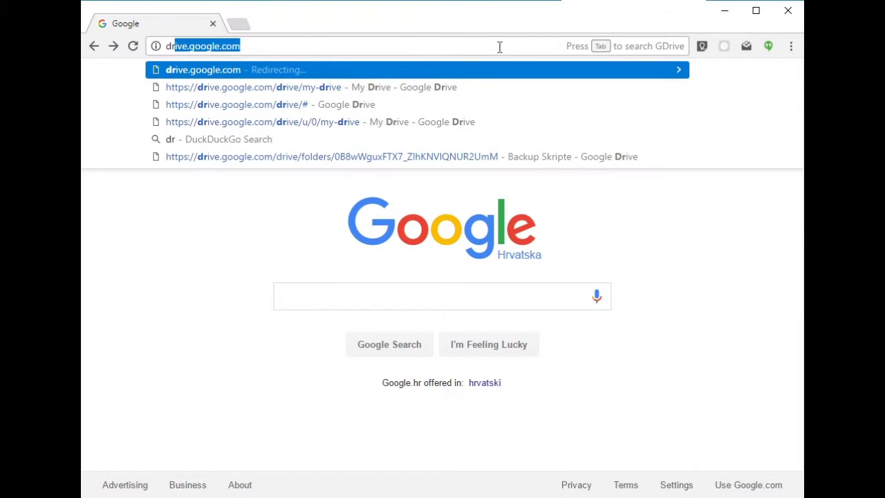
key("Return")
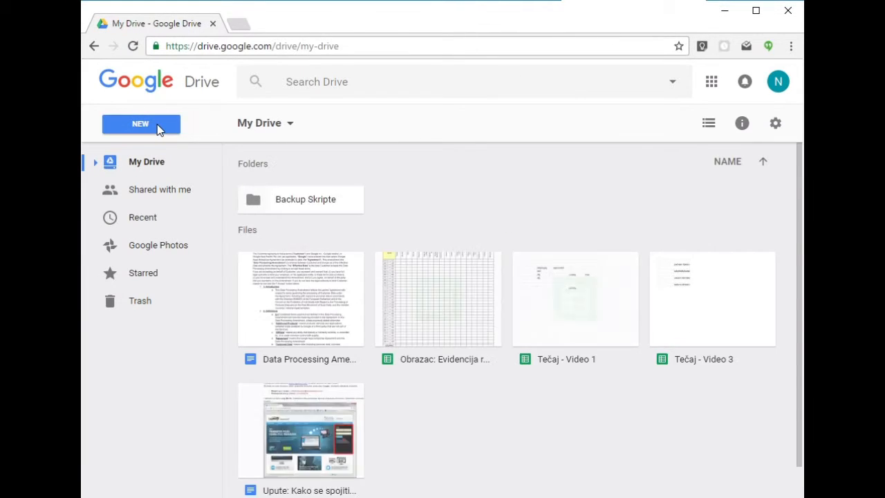
left_click(161, 127)
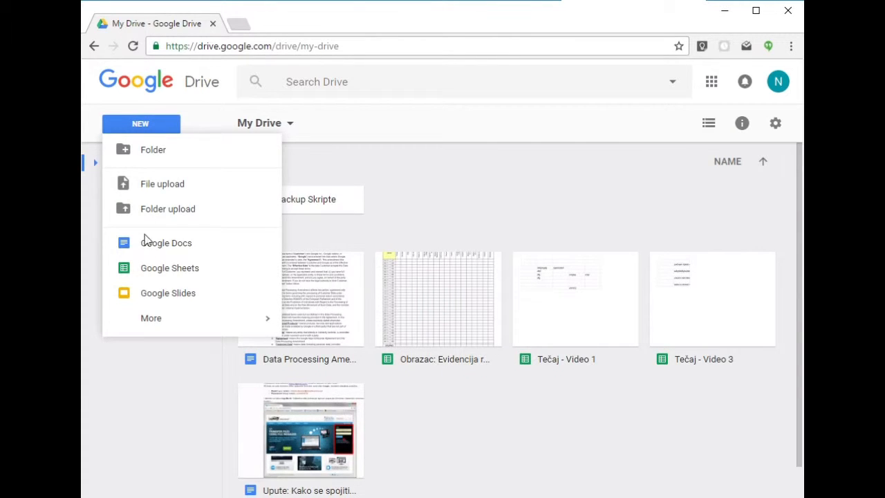
left_click(172, 274)
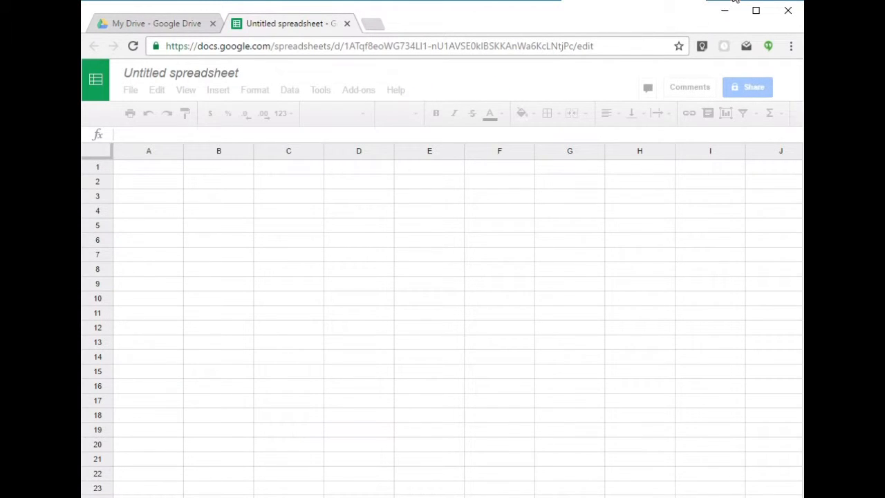
Reload the new untitled spreadsheet's page.
mouse_move(170, 79)
left_mouse_down()
mouse_move(279, 98)
mouse_move(246, 68)
mouse_move(184, 67)
left_mouse_up()
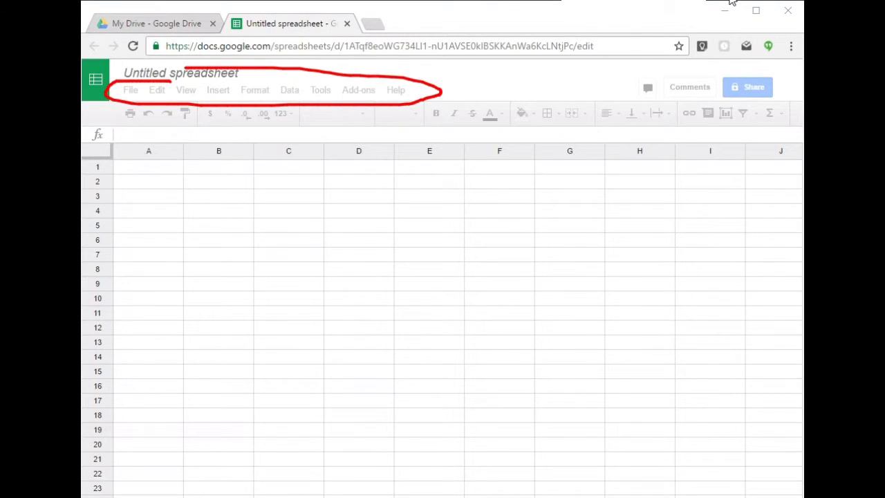
mouse_move(409, 69)
left_mouse_down()
mouse_move(493, 66)
mouse_move(413, 64)
left_mouse_up()
key("F5")
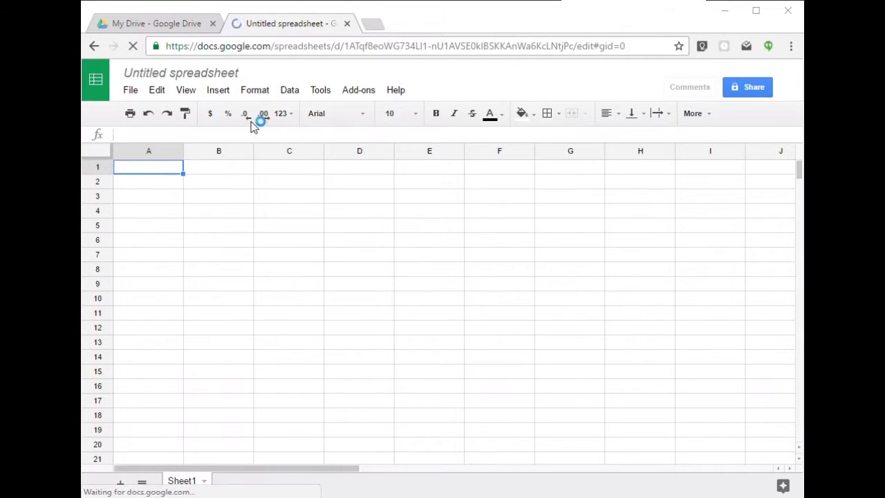
Rename the untitled spreadsheet as "Tečaj - Video 4".
left_click(223, 73)
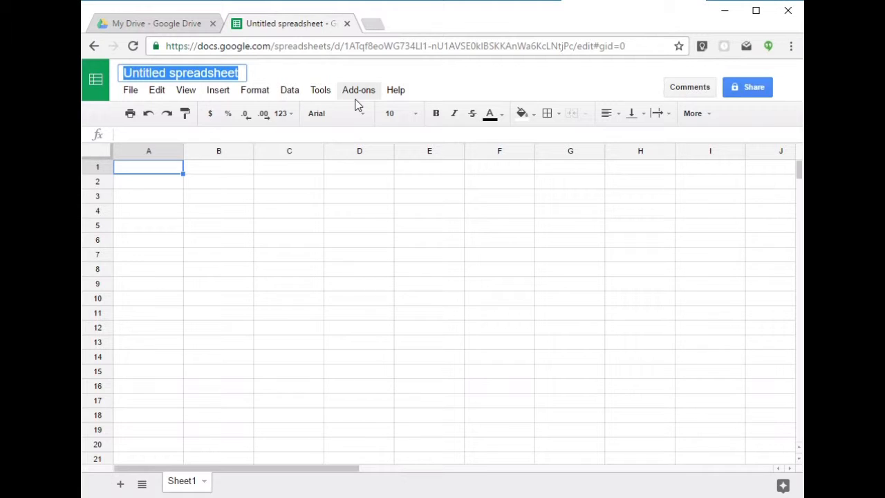
type("Tečaj - Video 3")
key("BackSpace")
type("4")
key("Return")
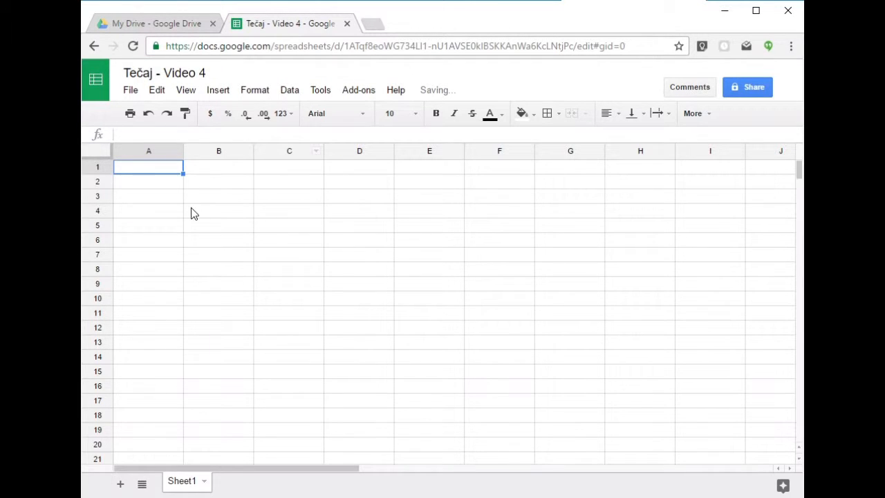
Enter the formula =2+2 in cell B2 and select that cell to view its formula.
left_click(214, 183)
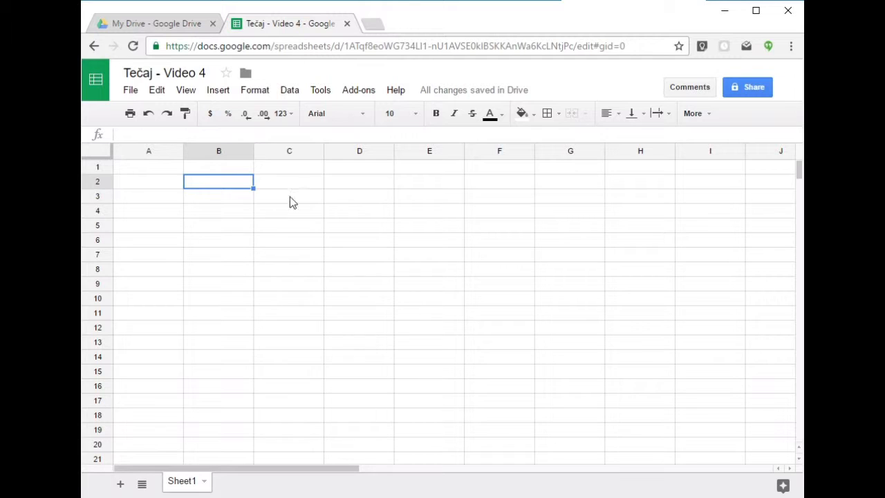
left_click(215, 202)
left_click(219, 186)
type("=")
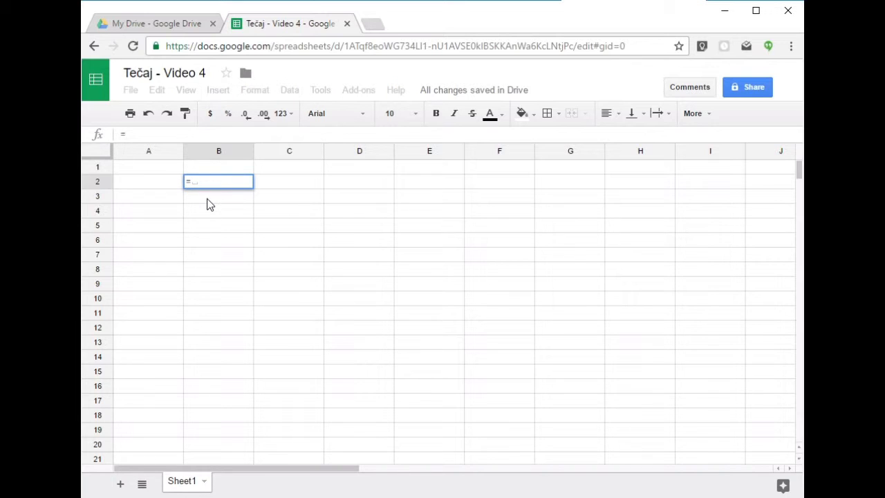
left_click(224, 181)
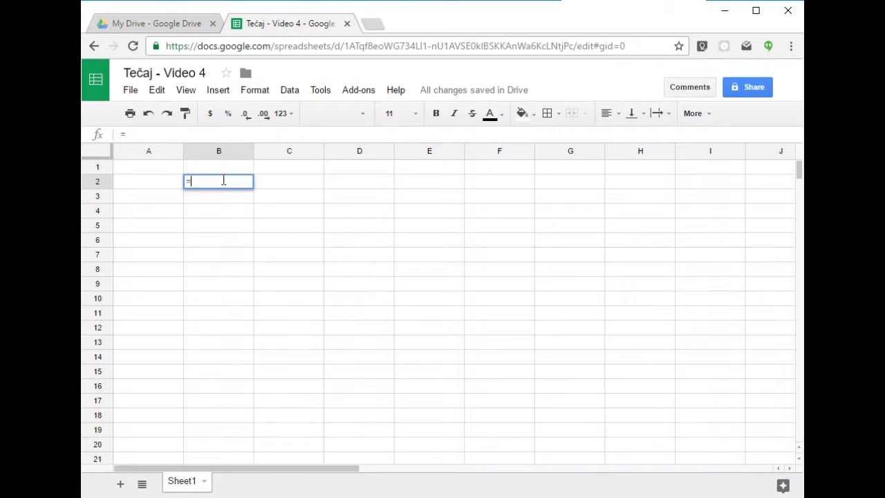
type("2+2")
left_click(293, 199)
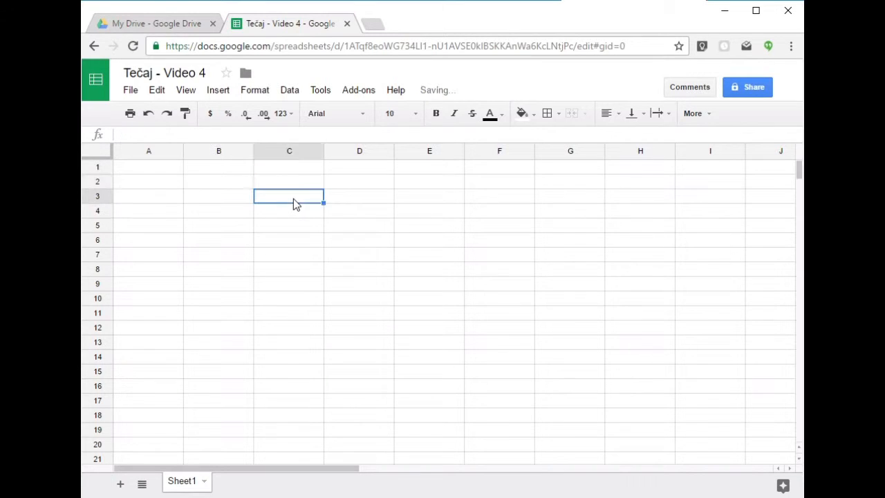
left_click(242, 184)
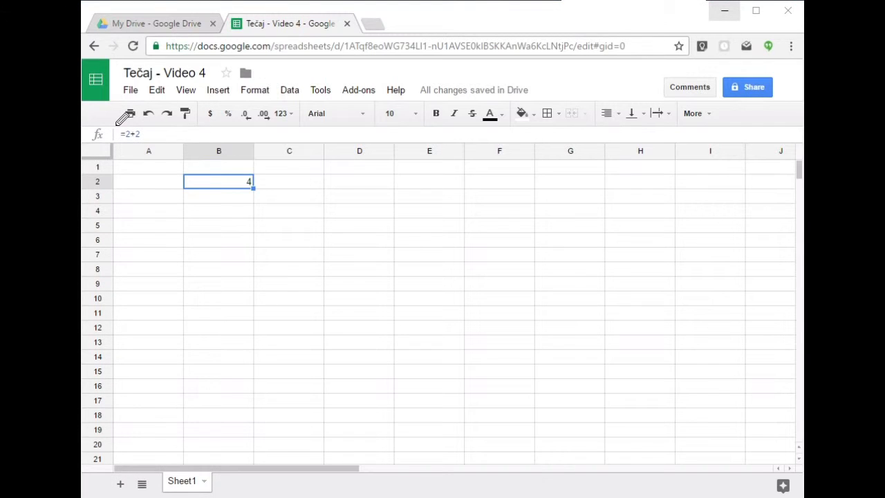
mouse_move(119, 126)
left_mouse_down()
mouse_move(113, 146)
mouse_move(126, 126)
left_mouse_up()
left_click(730, 1)
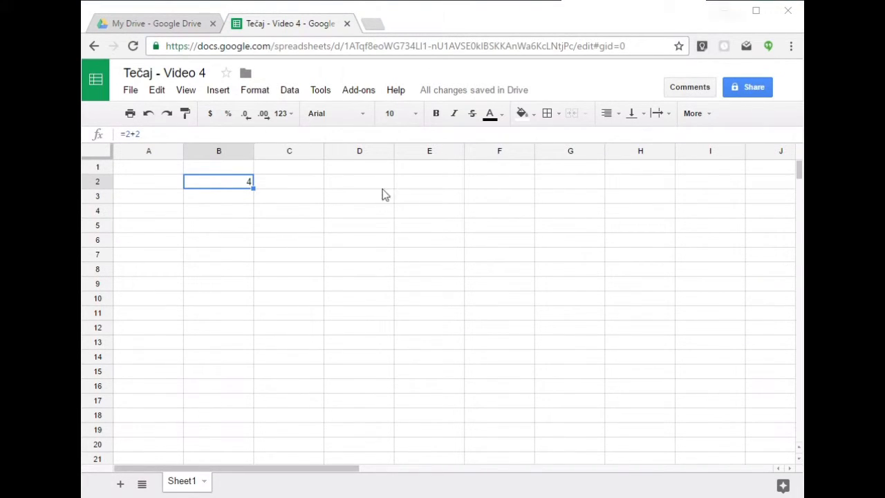
Enter the formula =5*3 in cell B3 and select that cell to view its formula.
left_click(224, 202)
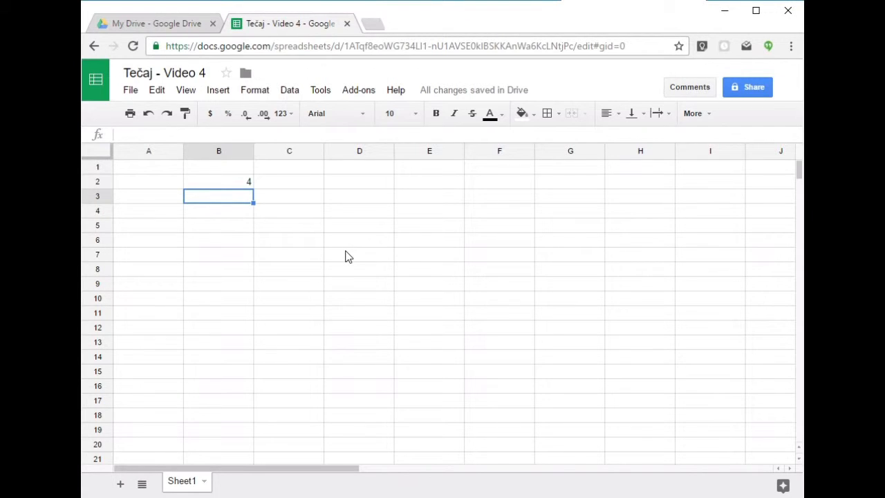
type("=5*3")
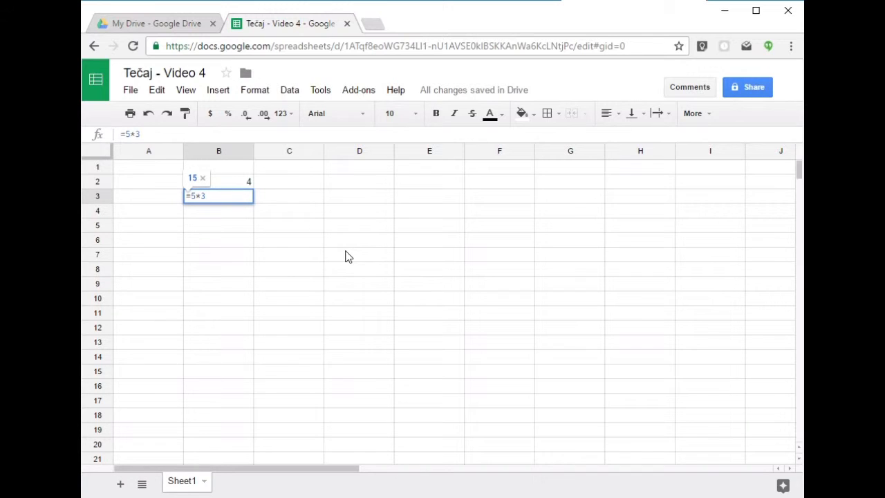
key("Return")
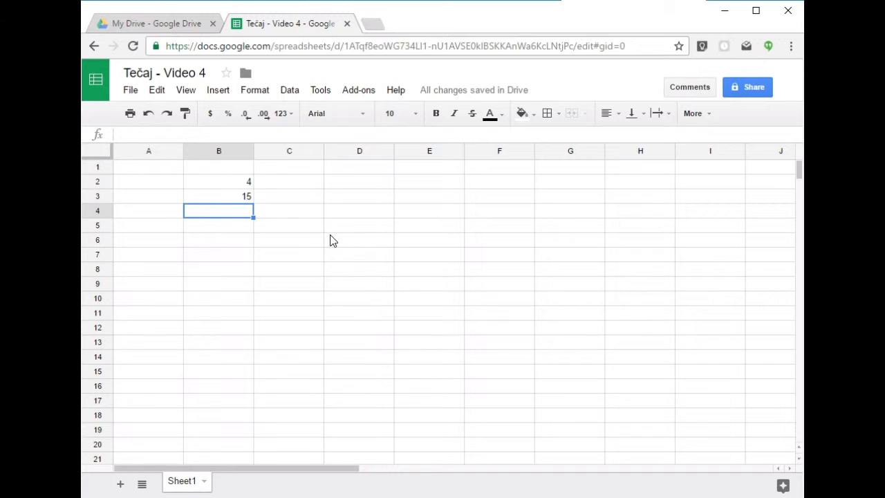
left_click(234, 200)
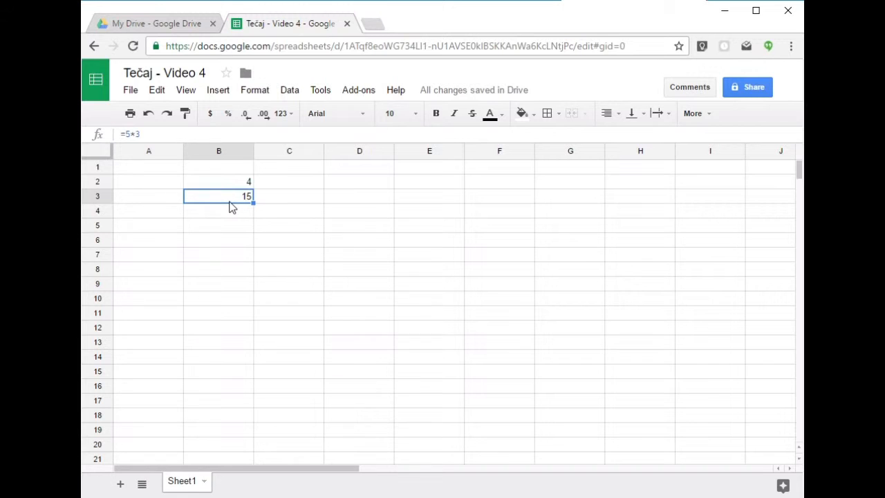
left_click(650, 3)
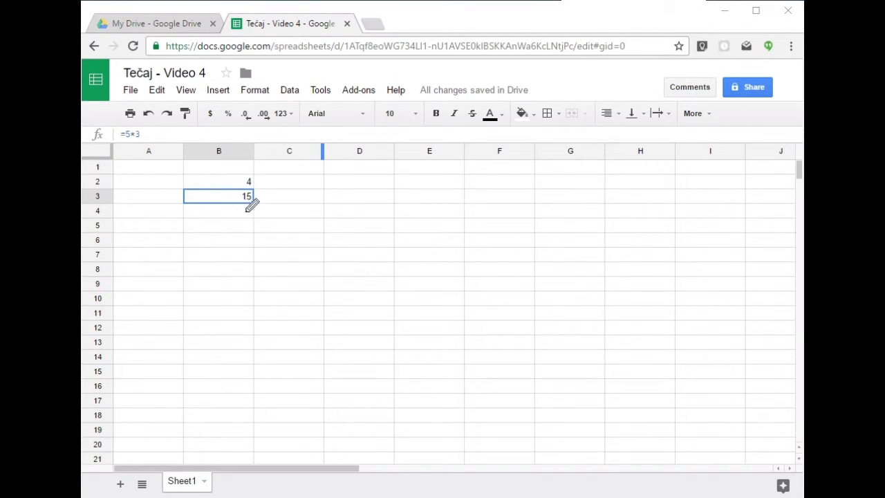
mouse_move(183, 188)
left_mouse_down()
mouse_move(217, 201)
mouse_move(273, 182)
mouse_move(189, 185)
left_mouse_up()
mouse_move(115, 126)
left_mouse_down()
mouse_move(116, 142)
mouse_move(153, 141)
mouse_move(121, 115)
left_mouse_up()
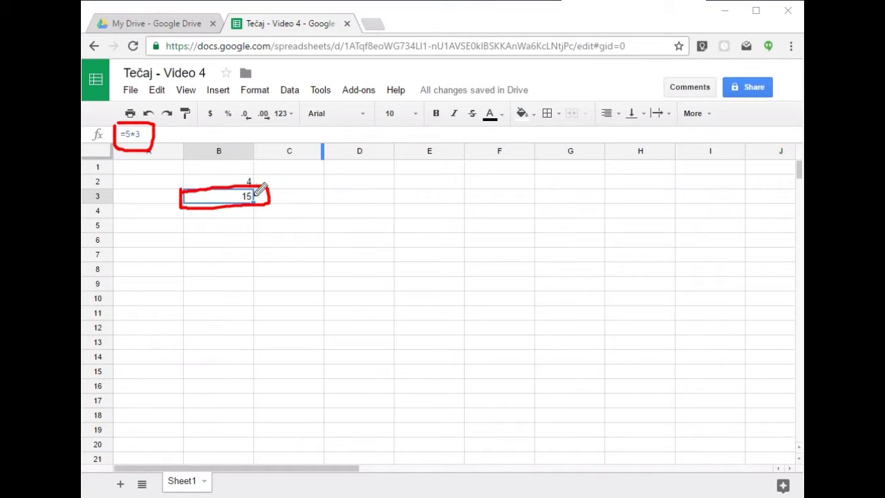
mouse_move(250, 187)
left_mouse_down()
mouse_move(238, 200)
mouse_move(249, 187)
left_mouse_up()
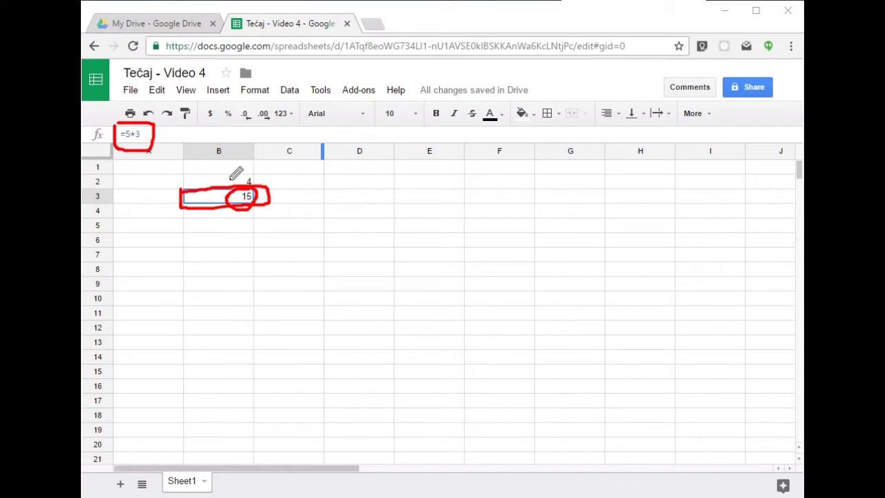
mouse_move(161, 137)
left_mouse_down()
mouse_move(185, 147)
mouse_move(166, 135)
mouse_move(164, 143)
left_mouse_up()
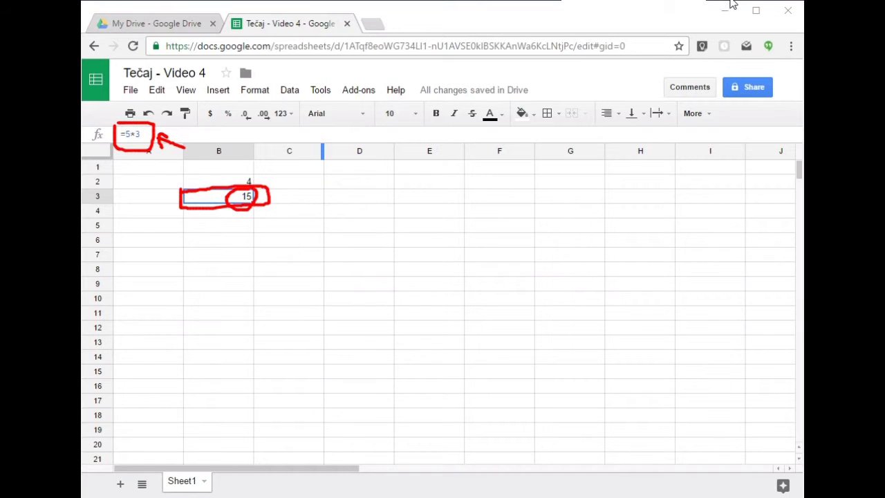
key("Escape")
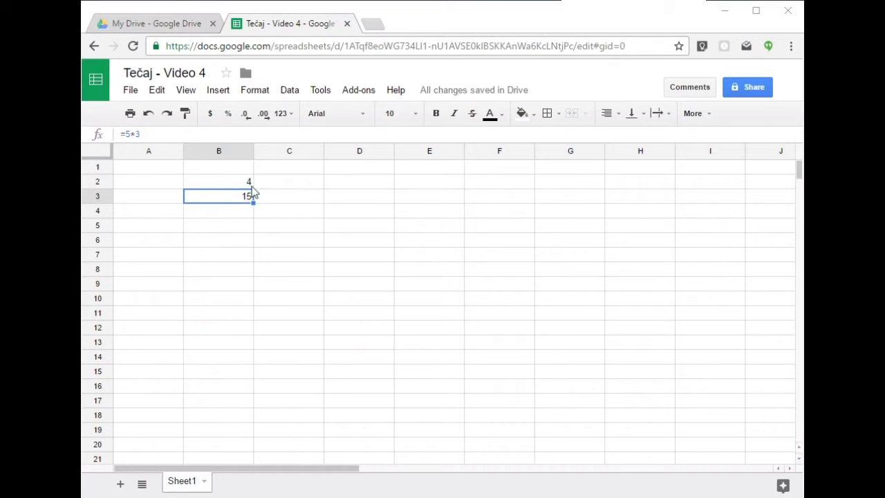
Extend the formula in cell B3 to =5*3+1 and reselect the cell.
left_click(187, 137)
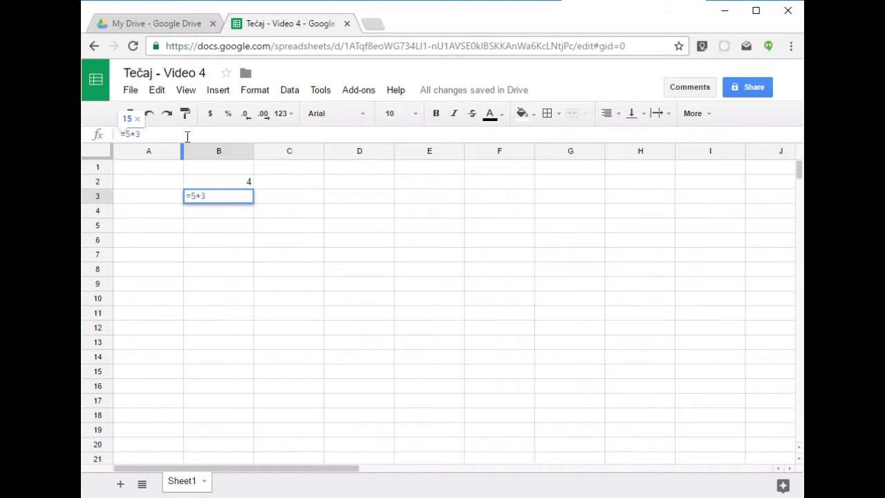
mouse_move(177, 184)
left_mouse_down()
mouse_move(180, 196)
mouse_move(273, 184)
mouse_move(184, 178)
left_mouse_up()
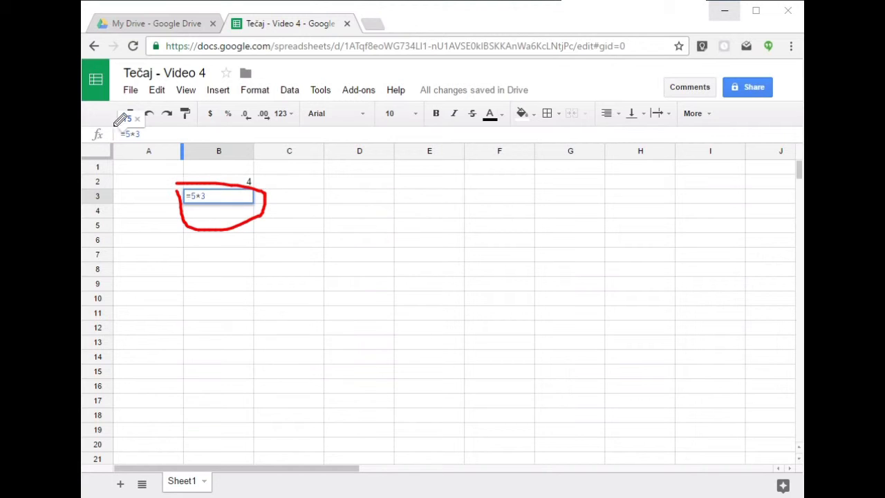
mouse_move(116, 123)
left_mouse_down()
mouse_move(111, 154)
mouse_move(86, 120)
left_mouse_up()
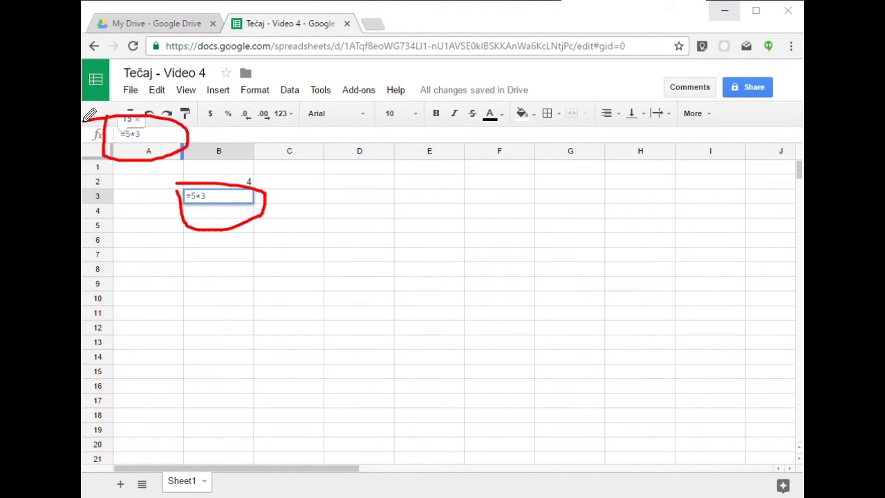
left_click(729, 1)
left_click(185, 136)
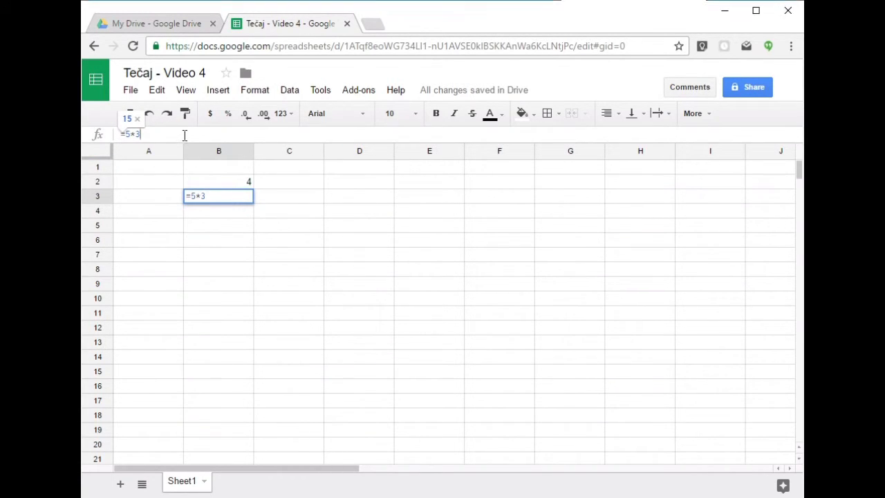
type("+")
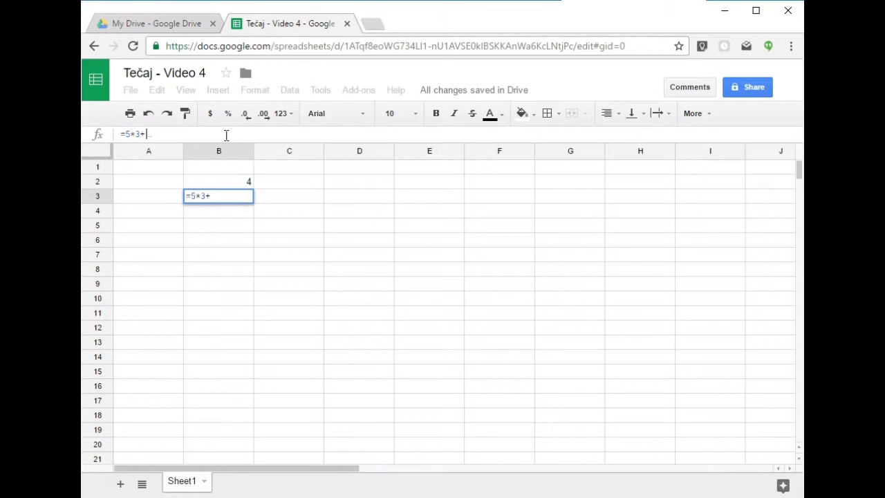
type("1")
key("Return")
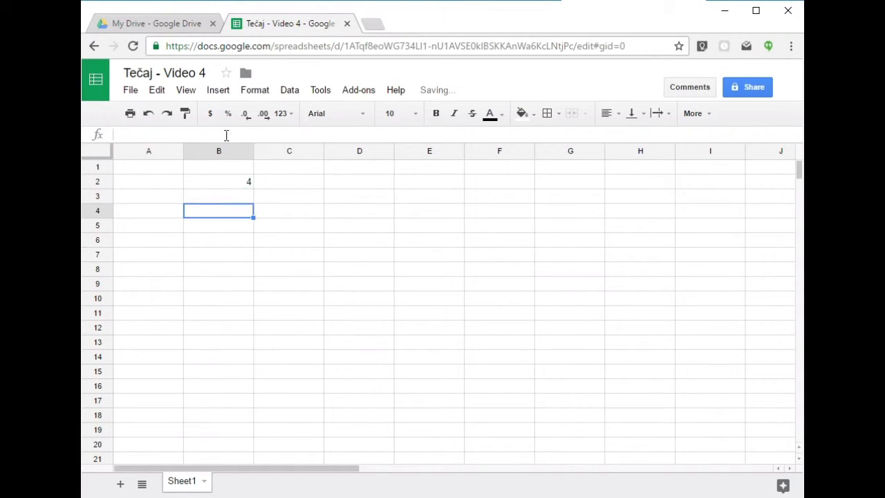
left_click(239, 197)
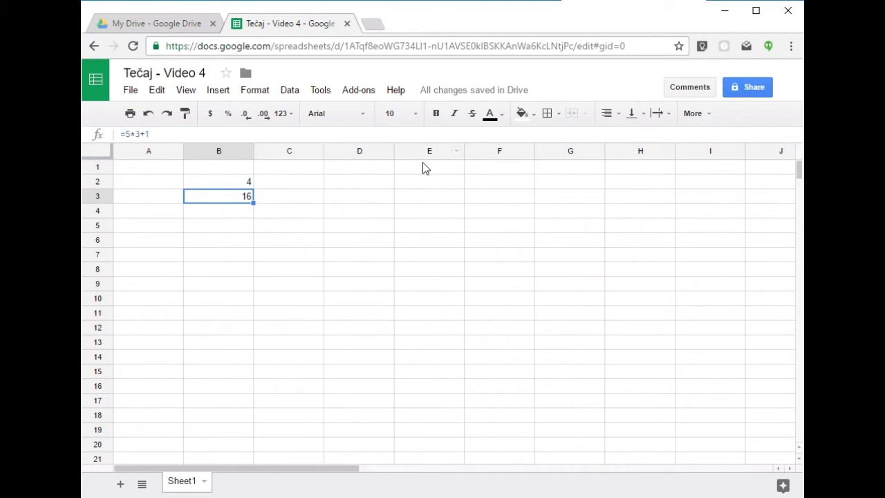
Extend the formula in cell B2 to =2+2*3.
left_click(240, 181)
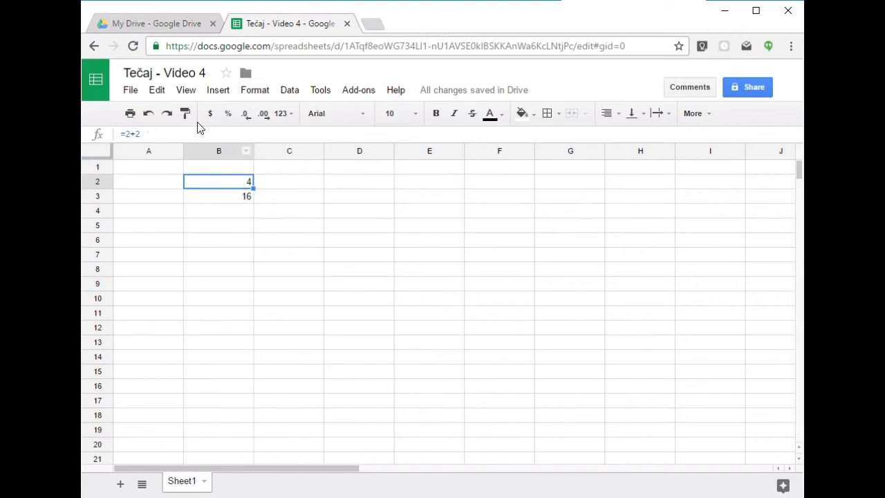
left_click(153, 134)
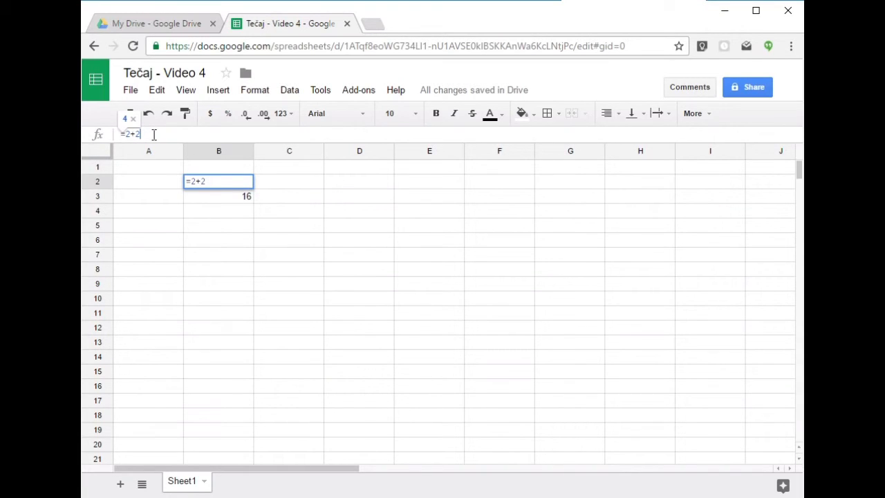
type("*3")
key("Return")
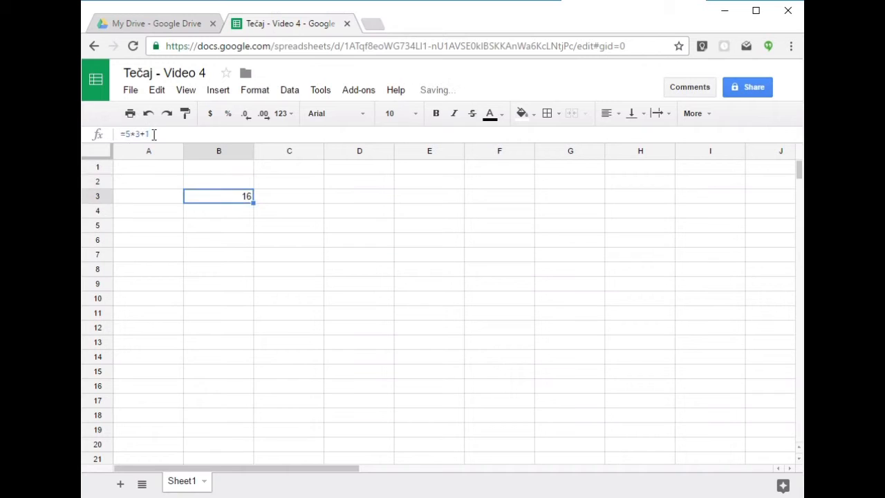
left_click(349, 206)
left_click_drag(233, 167, 235, 199)
left_click(242, 240)
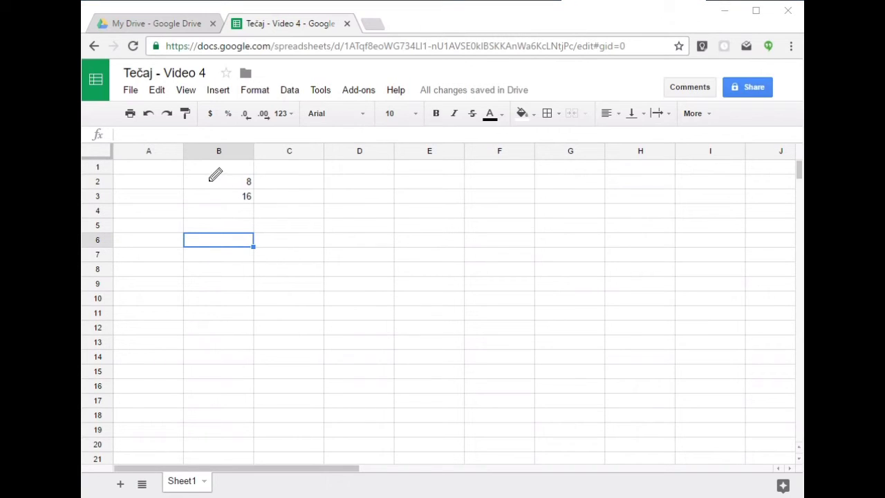
mouse_move(179, 173)
left_mouse_down()
mouse_move(247, 194)
mouse_move(220, 169)
mouse_move(157, 170)
left_mouse_up()
Enter the formula =1+2+3+4 in cell B4, and review the formulas in B4 and B3.
left_click(214, 216)
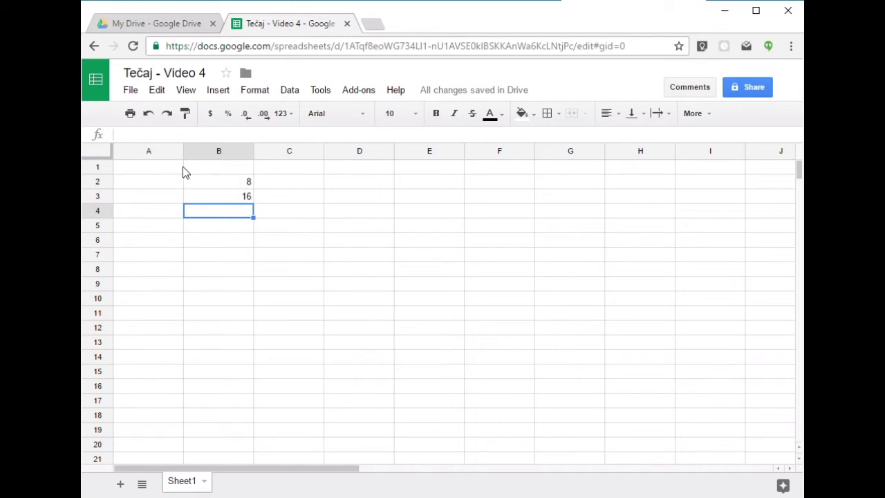
type("=")
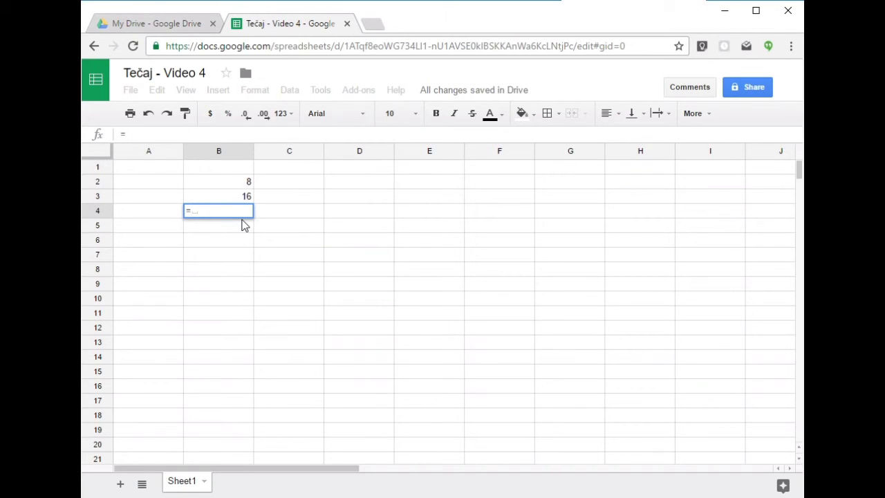
type("1+2+3+4")
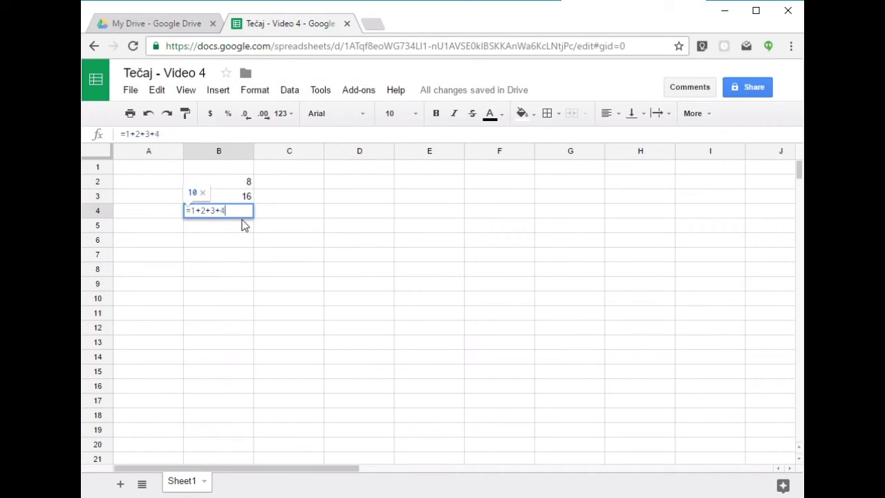
key("Return")
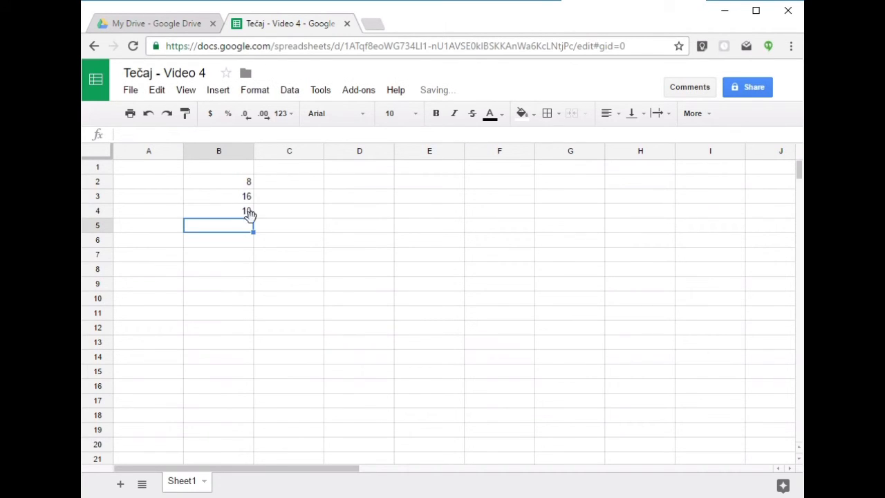
left_click(232, 216)
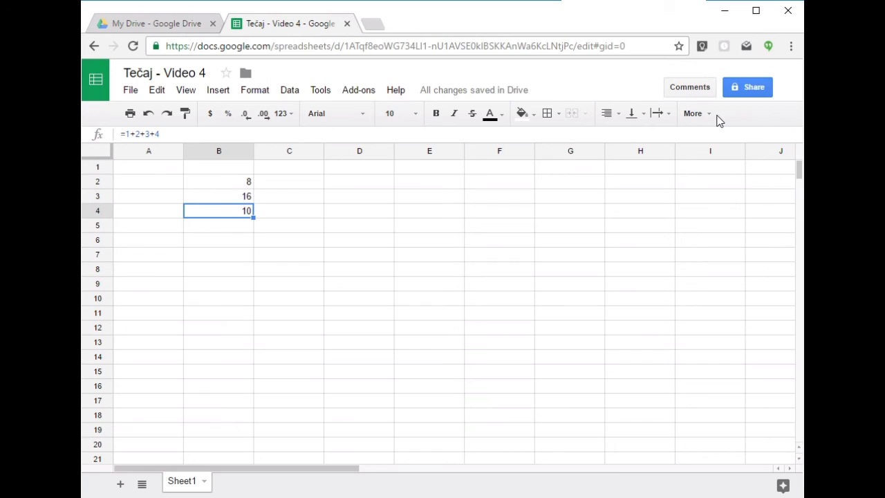
left_click(246, 198)
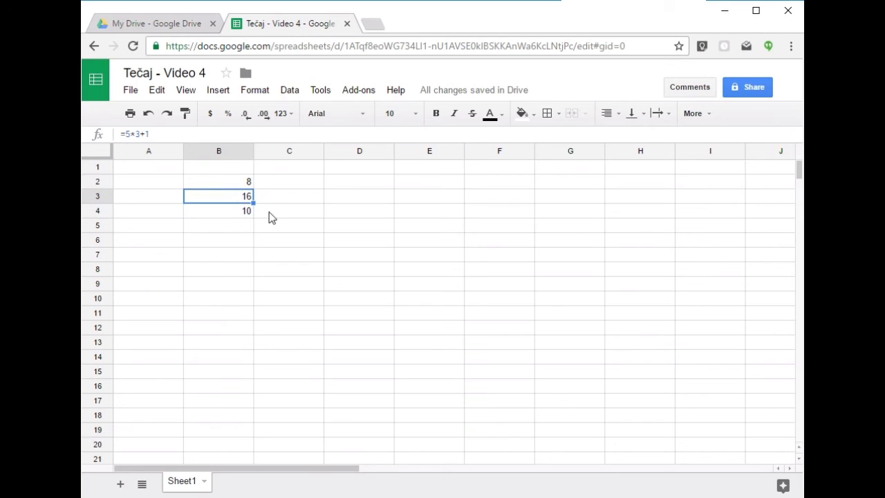